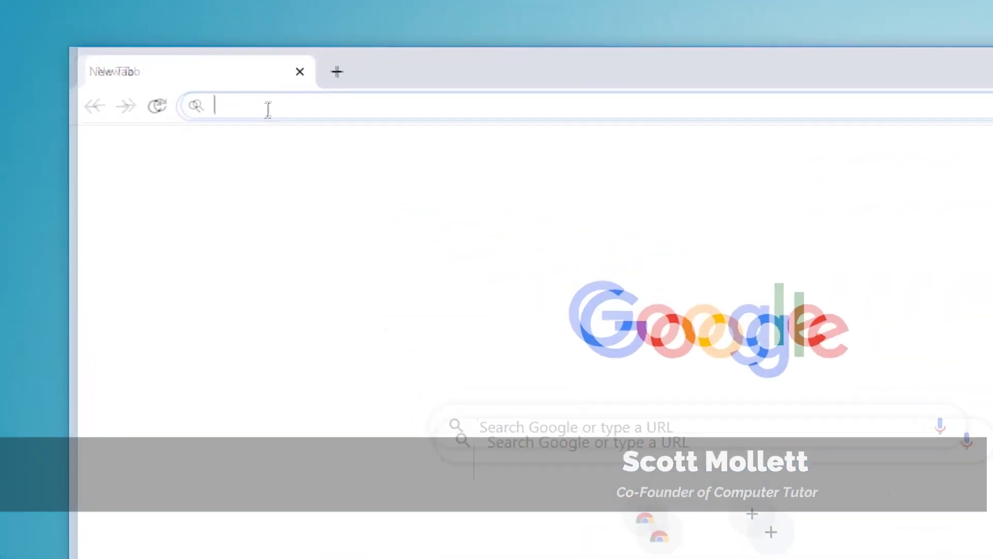
Step: Search Google for 'media creation tool' and open Microsoft's Download Windows 10 page
{"action": "type", "text": "media c"}
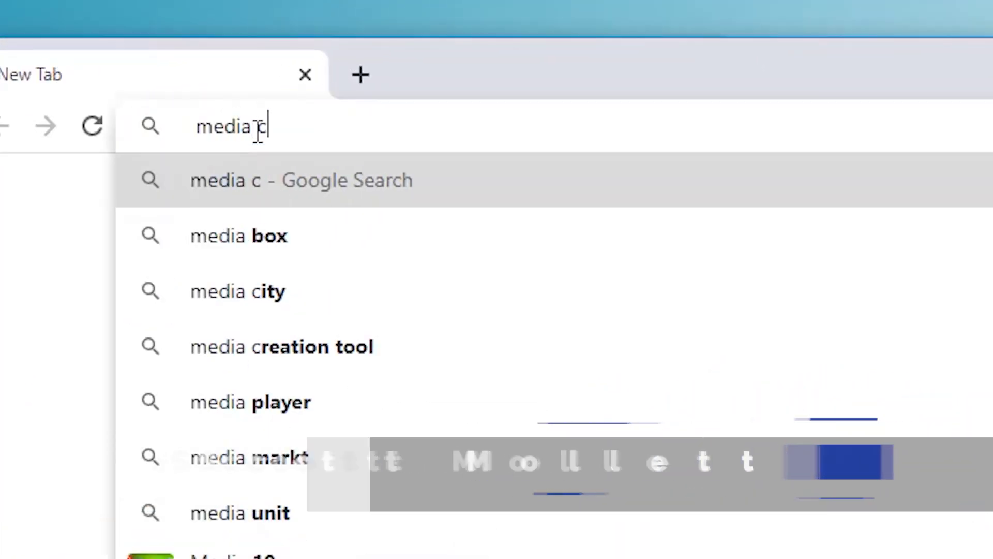
{"action": "type", "text": "reation tool"}
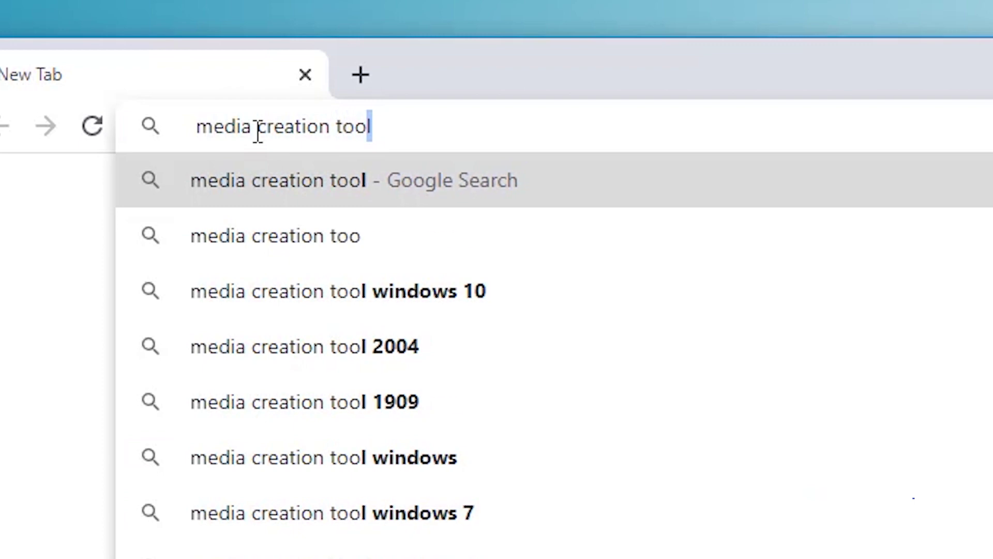
{"action": "key", "text": "Return"}
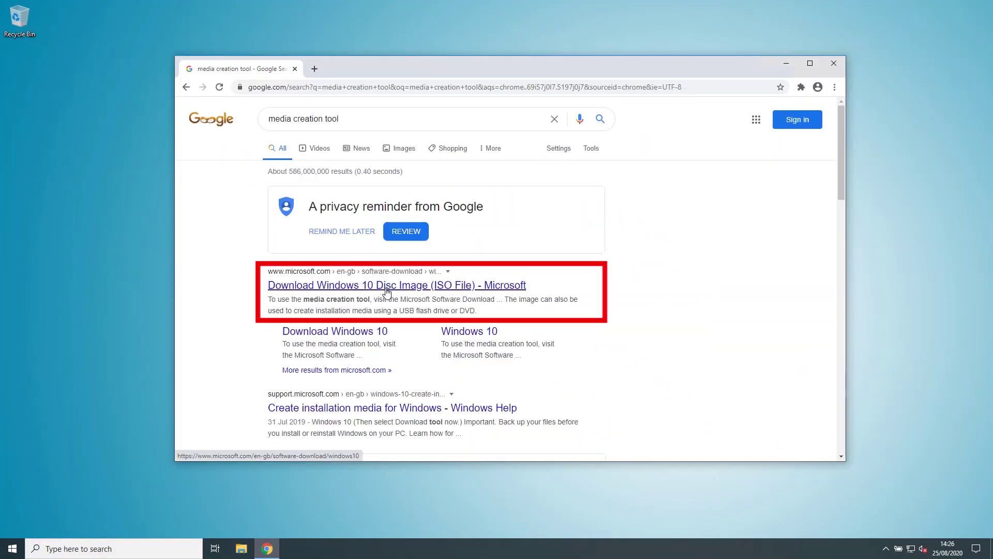
{"action": "left_click", "coordinate": [387, 287]}
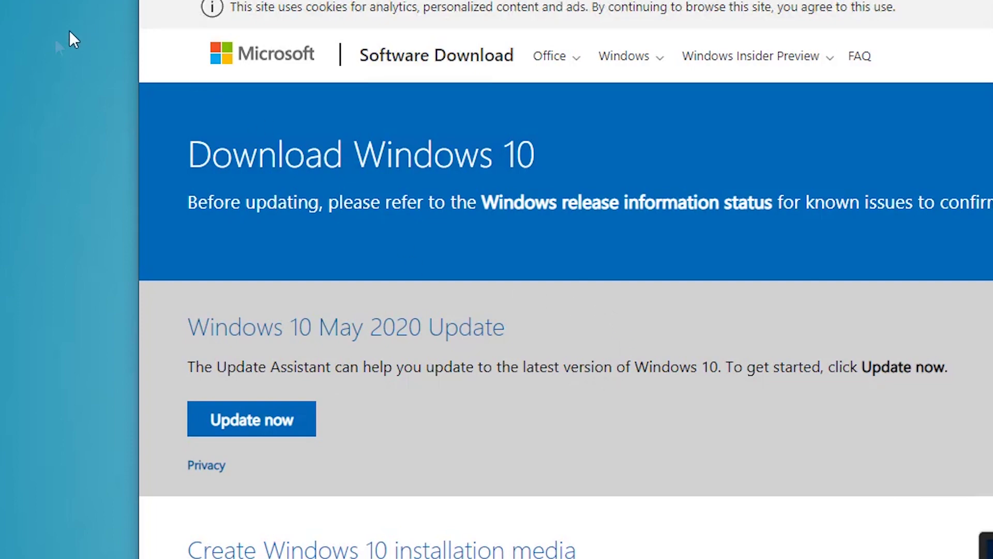
Step: Download MediaCreationTool.exe and launch it from Chrome's download bar
{"action": "scroll", "coordinate": [466, 135], "scroll_direction": "down", "scroll_amount": 5}
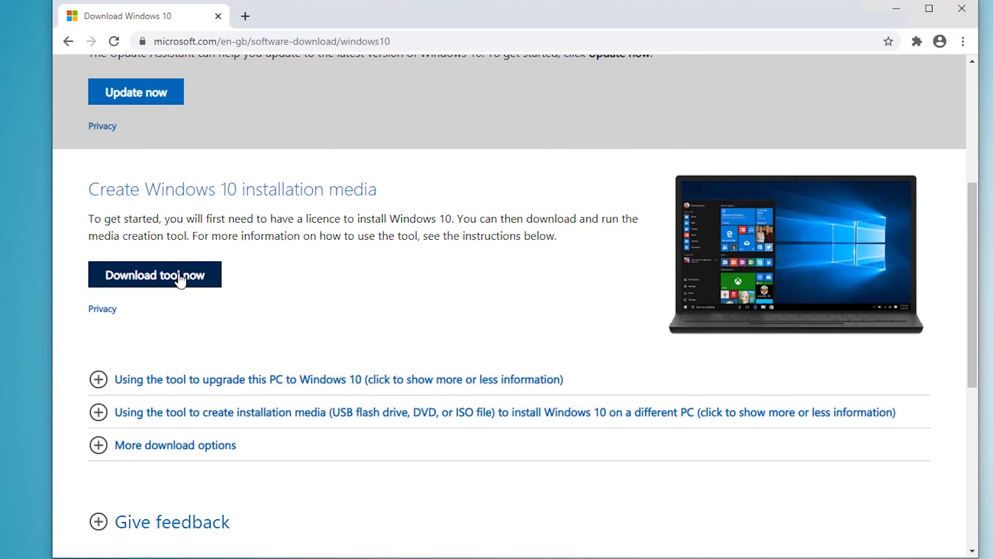
{"action": "left_click", "coordinate": [180, 279]}
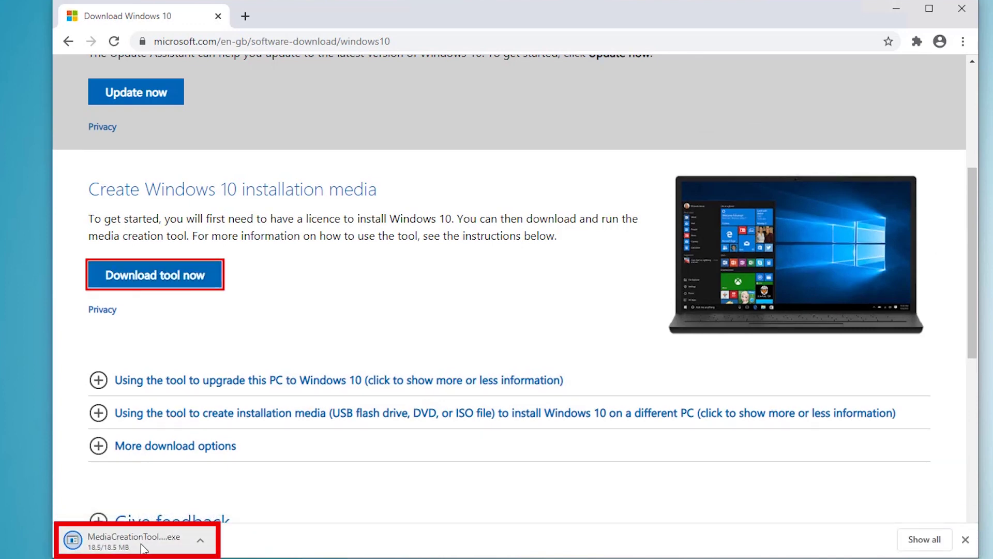
{"action": "left_click", "coordinate": [143, 548]}
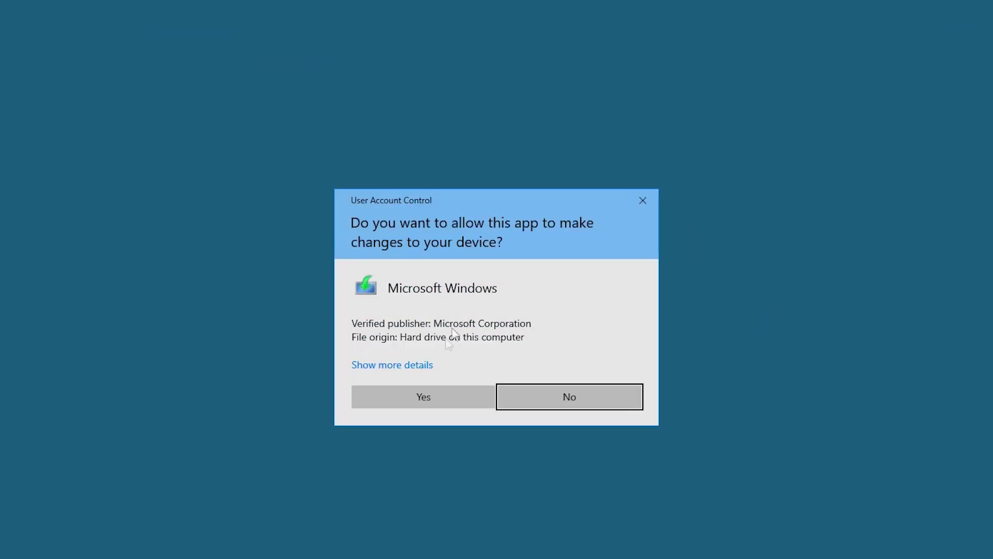
Step: Approve the UAC prompt, accept the licence terms and choose Create installation media for another PC
{"action": "left_click", "coordinate": [432, 399]}
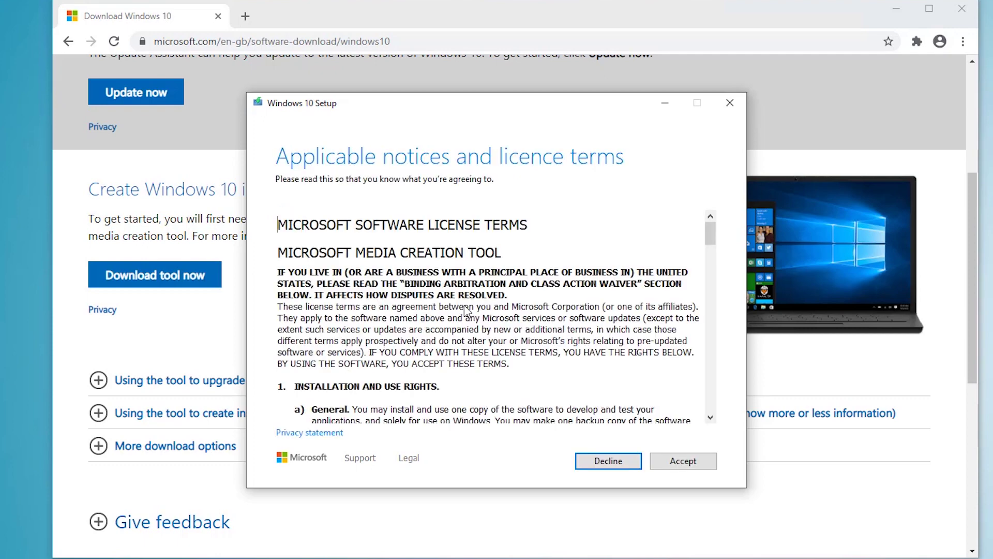
{"action": "left_click", "coordinate": [683, 462]}
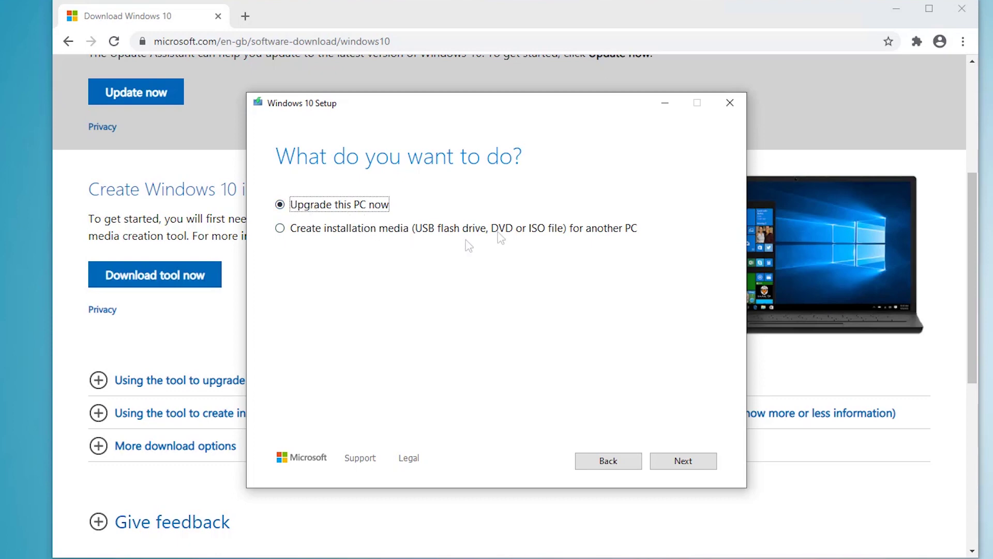
{"action": "left_click", "coordinate": [317, 231]}
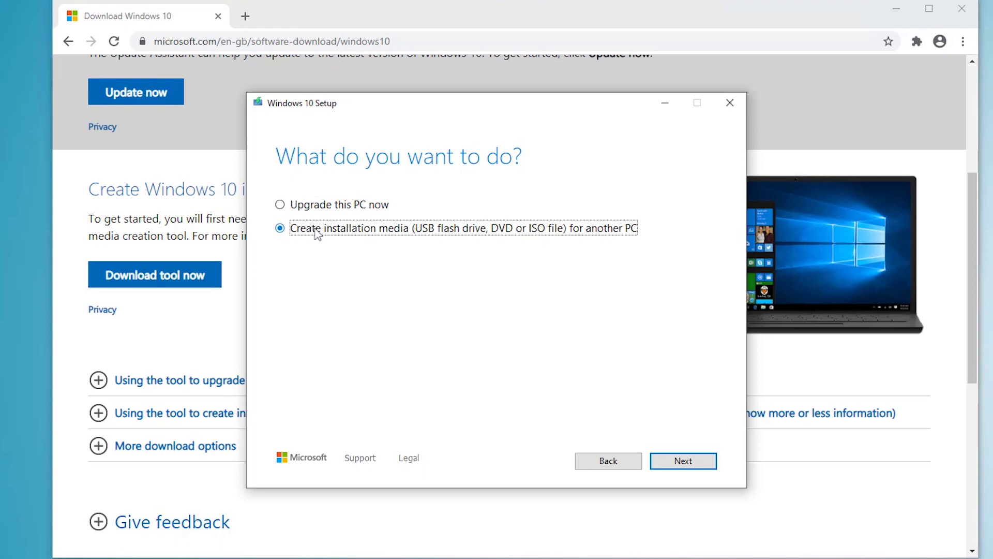
{"action": "left_click", "coordinate": [693, 461]}
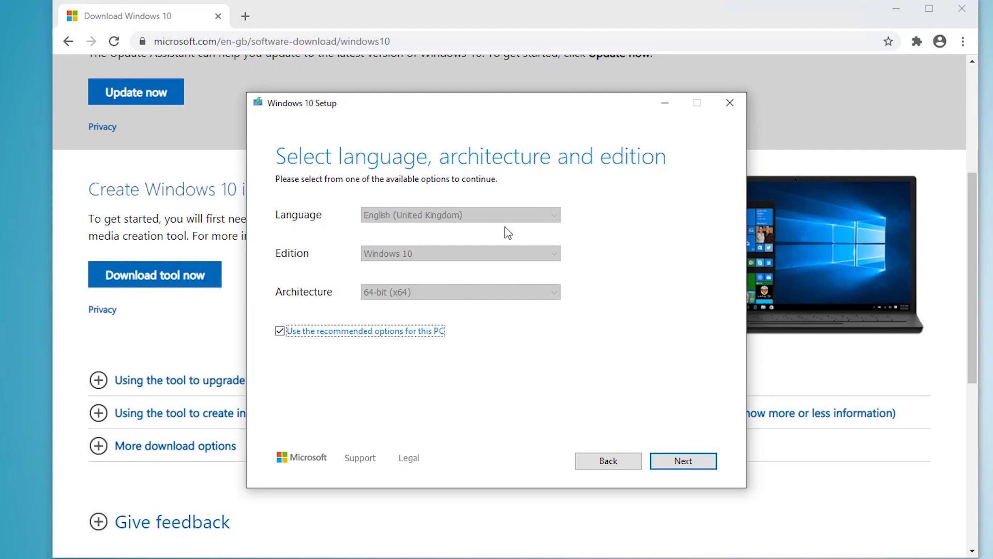
Step: Untick the recommended options and keep English (United Kingdom), Windows 10, 64-bit (x64)
{"action": "left_click", "coordinate": [306, 334]}
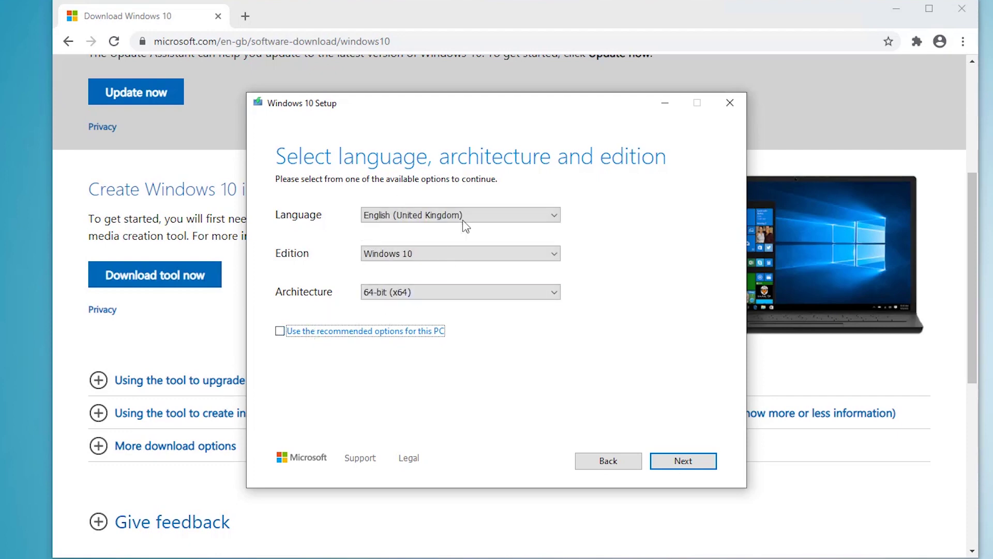
{"action": "left_click", "coordinate": [476, 293]}
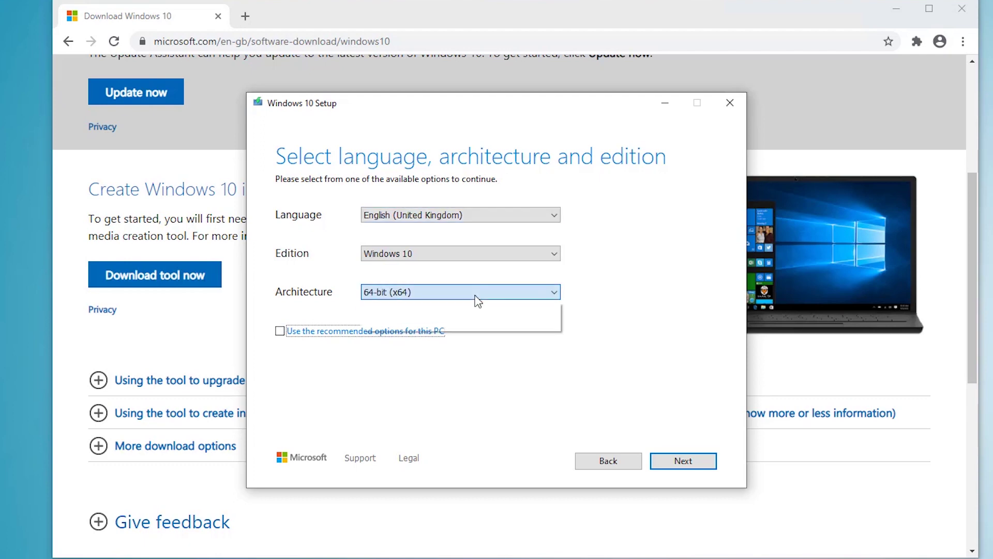
{"action": "left_click", "coordinate": [455, 390]}
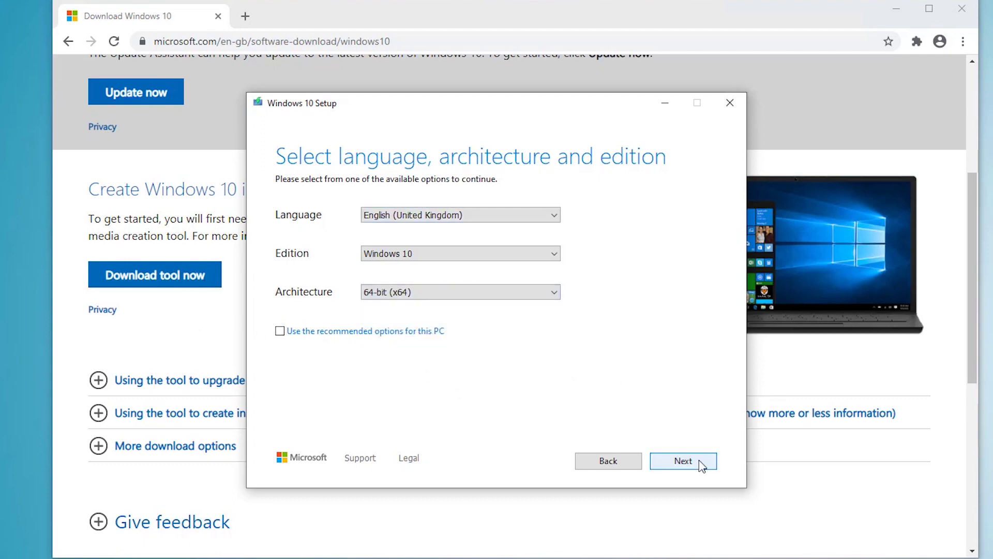
{"action": "left_click", "coordinate": [683, 461]}
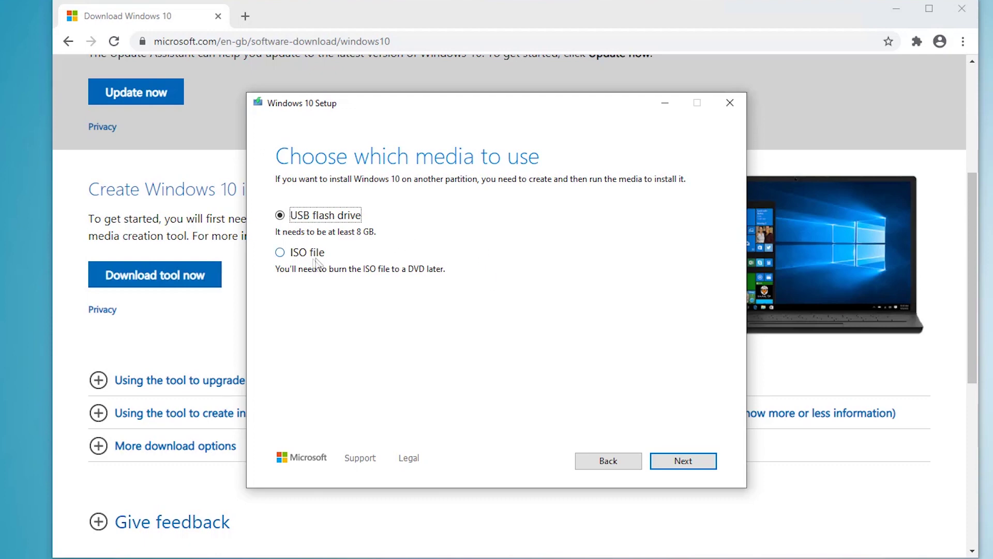
Step: Choose ISO file, save it as Win10Pro.iso in Documents, finish once downloaded, then open File Explorer
{"action": "left_click", "coordinate": [280, 253]}
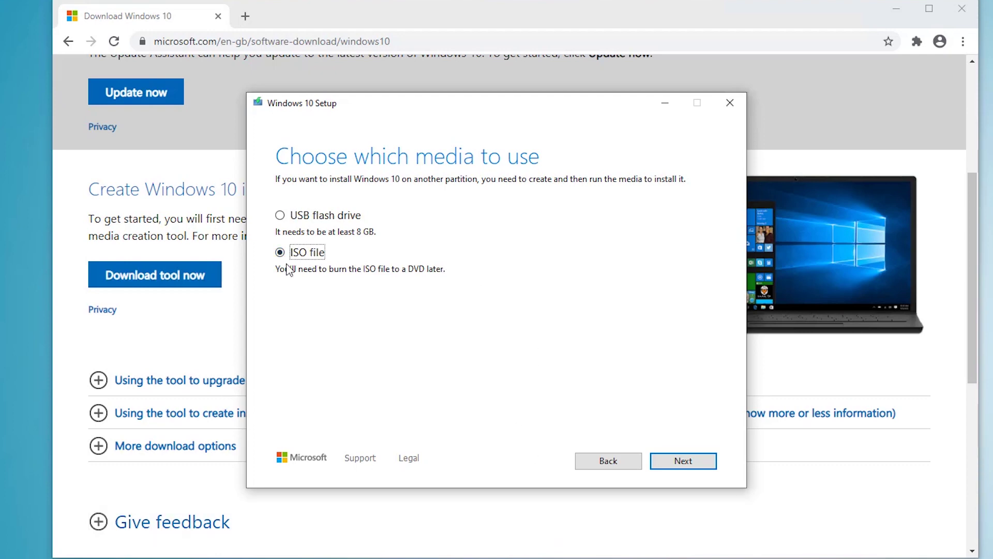
{"action": "left_click", "coordinate": [688, 465]}
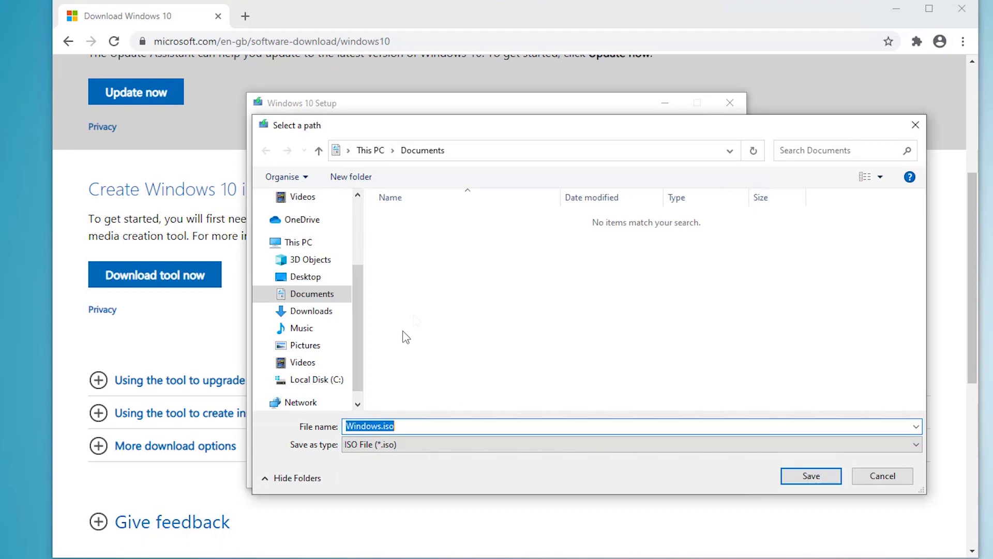
{"action": "left_click", "coordinate": [382, 427]}
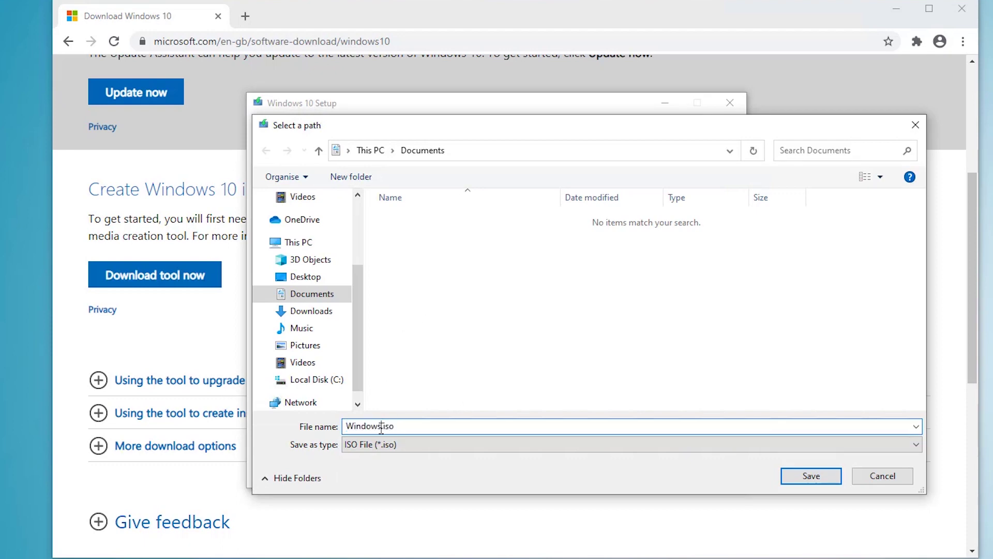
{"action": "double_click", "coordinate": [381, 427]}
{"action": "type", "text": "Win"}
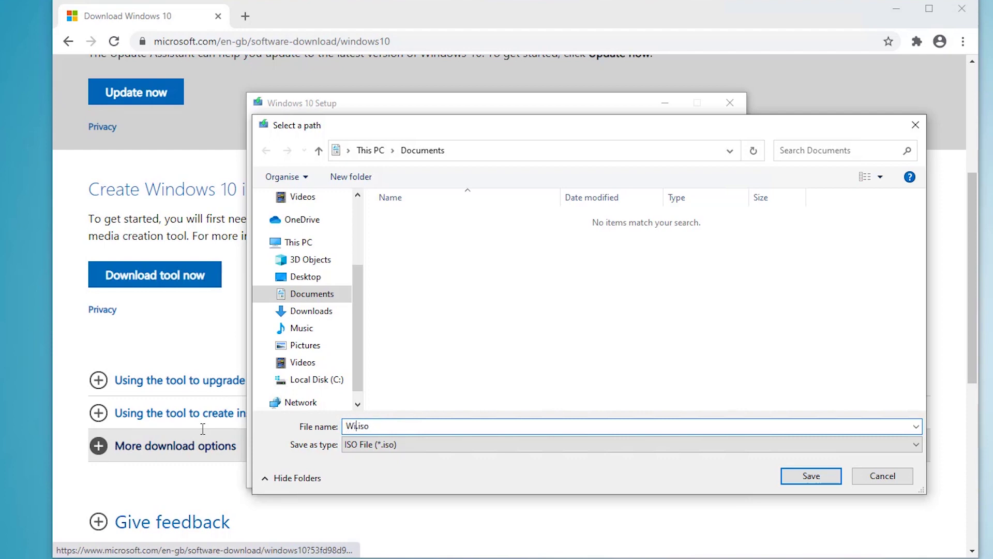
{"action": "type", "text": "10Pro"}
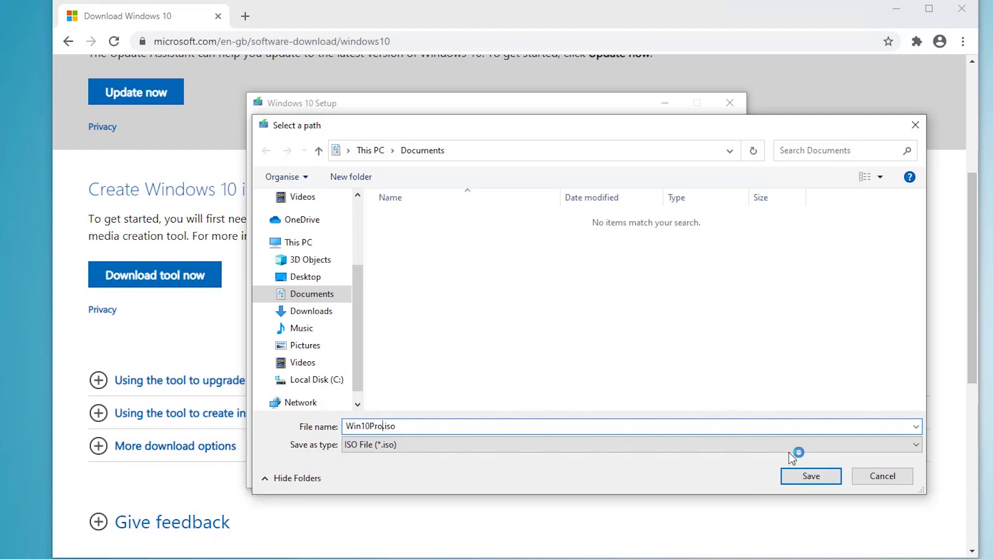
{"action": "left_click", "coordinate": [830, 477]}
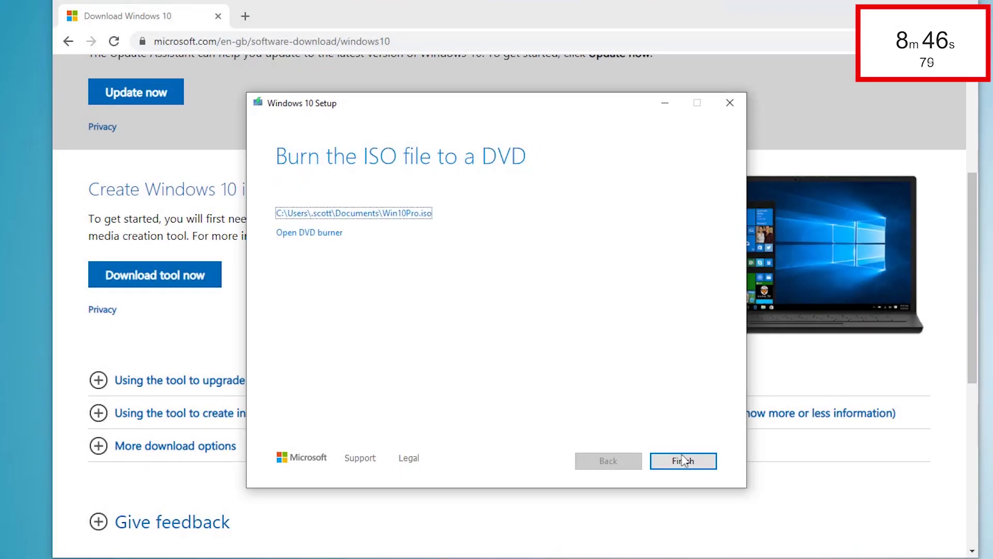
{"action": "left_click", "coordinate": [699, 460]}
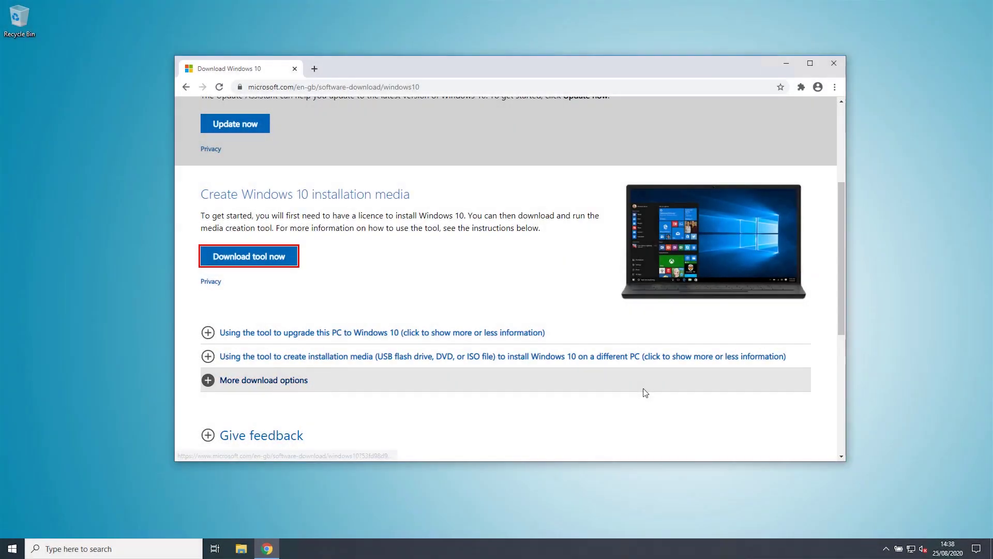
{"action": "key", "text": "super+e"}
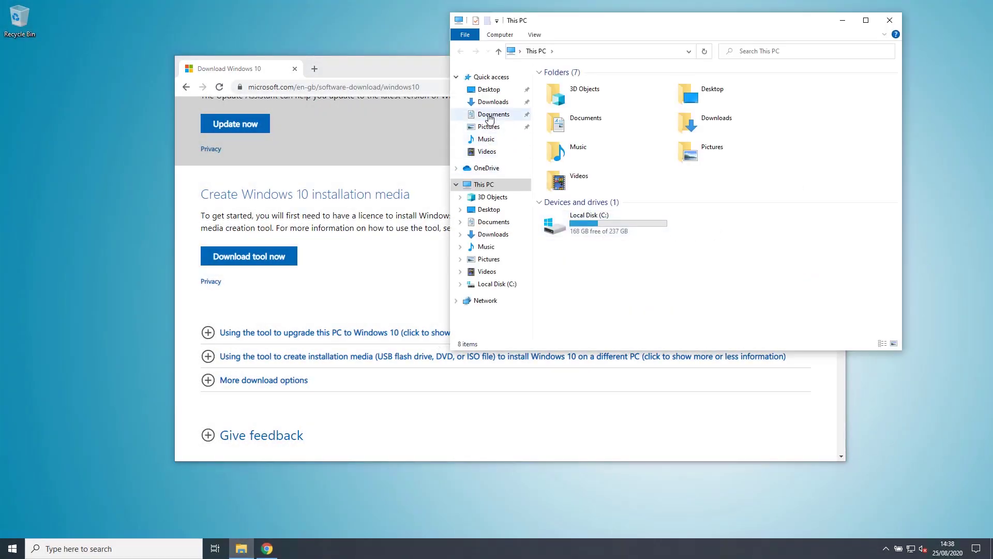
Step: Open Documents and select the 3.94 GB Win10Pro.iso disc image
{"action": "left_click", "coordinate": [492, 116]}
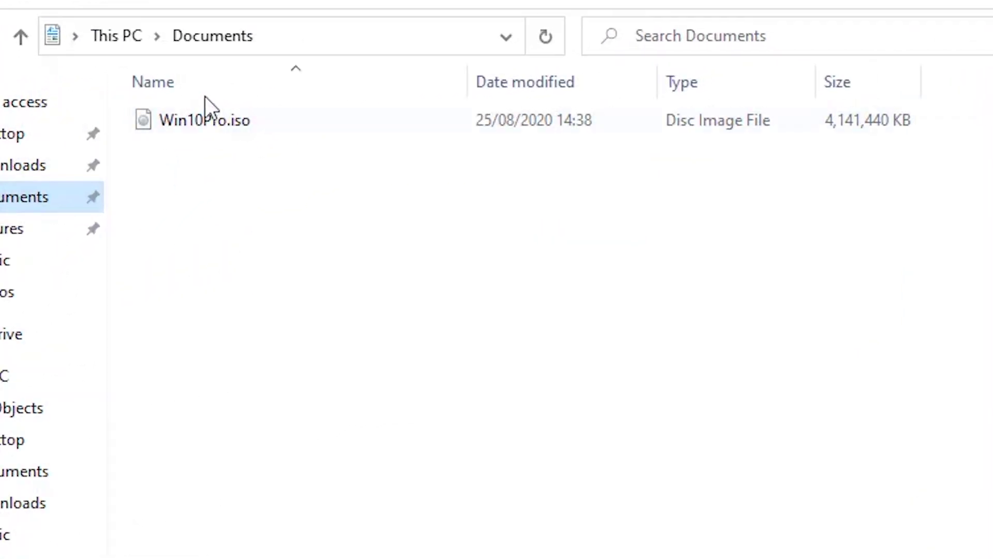
{"action": "left_click", "coordinate": [208, 118]}
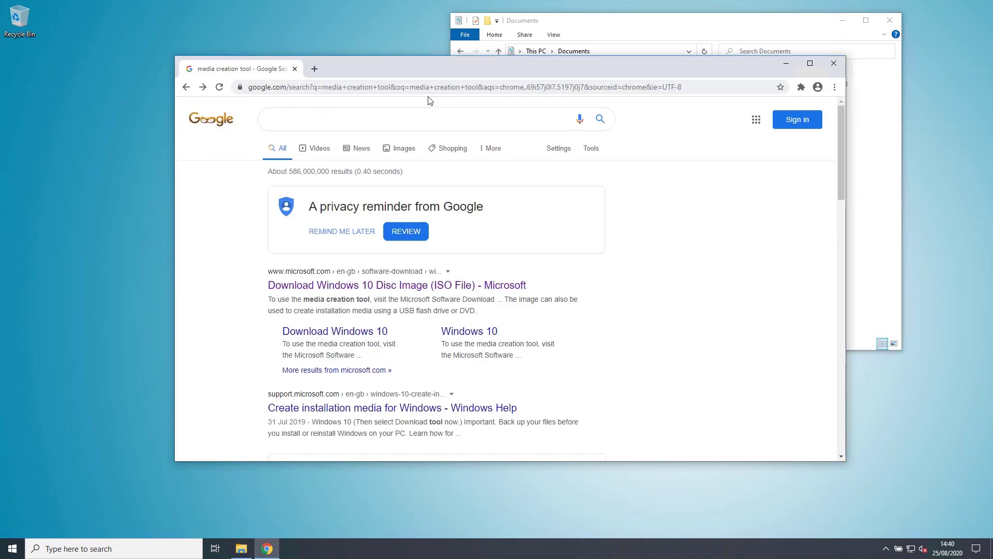
Step: Search for 'rufus' from the address bar and open the official rufus.ie site
{"action": "left_click", "coordinate": [430, 87]}
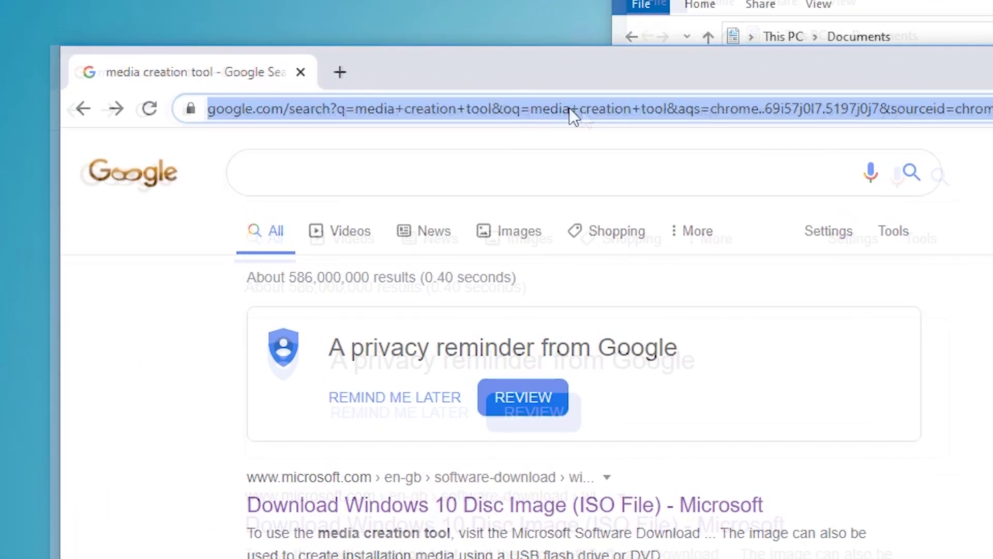
{"action": "type", "text": "rufus"}
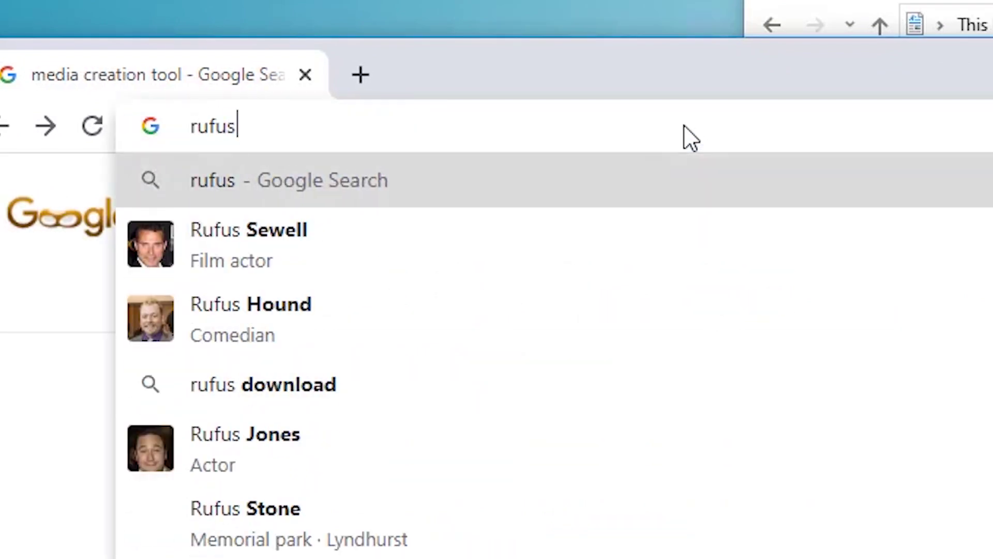
{"action": "key", "text": "Return"}
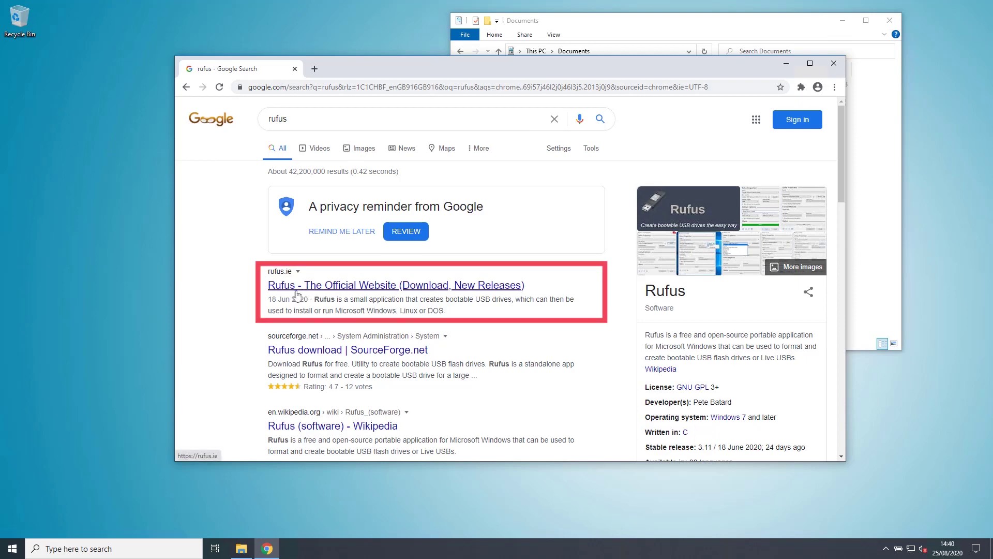
{"action": "left_click", "coordinate": [356, 285]}
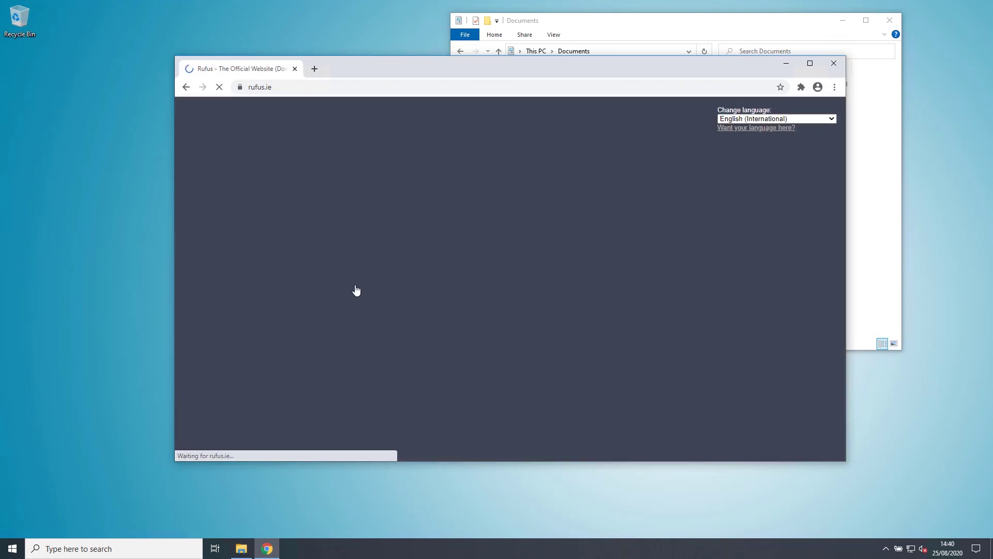
Step: Download Rufus 3.11 Portable and launch rufus-3.11p.exe from the downloads bar
{"action": "scroll", "coordinate": [559, 252], "scroll_direction": "down", "scroll_amount": 4}
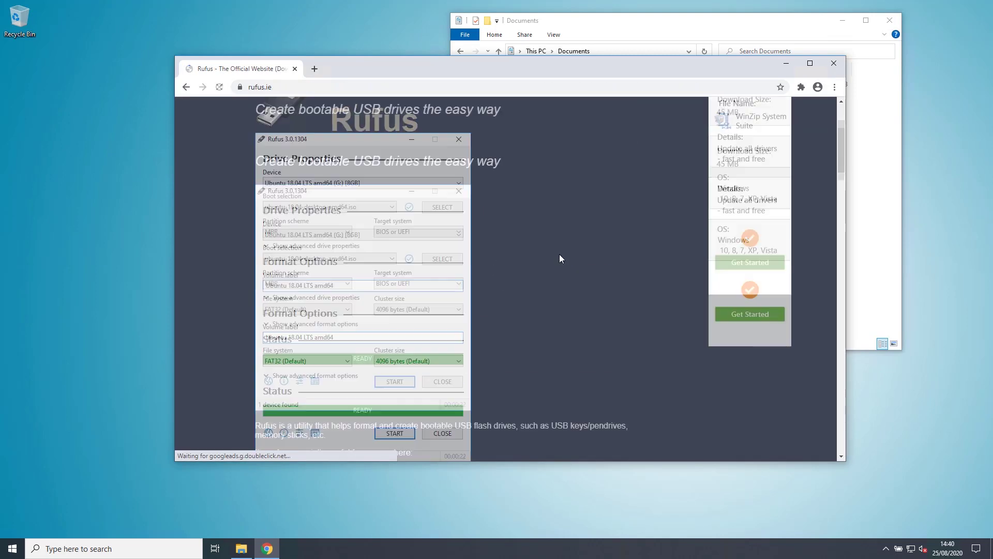
{"action": "scroll", "coordinate": [560, 259], "scroll_direction": "down", "scroll_amount": 5}
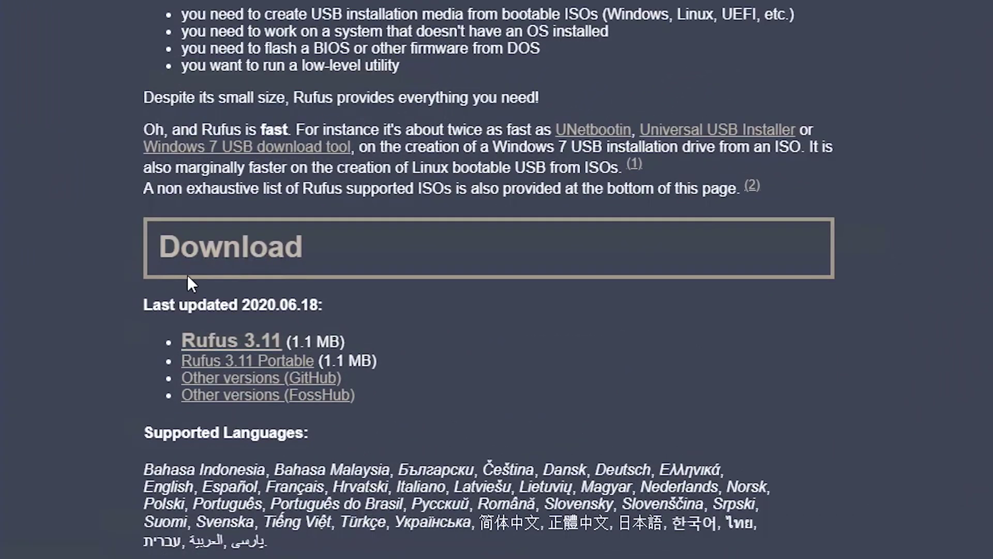
{"action": "left_click", "coordinate": [282, 366]}
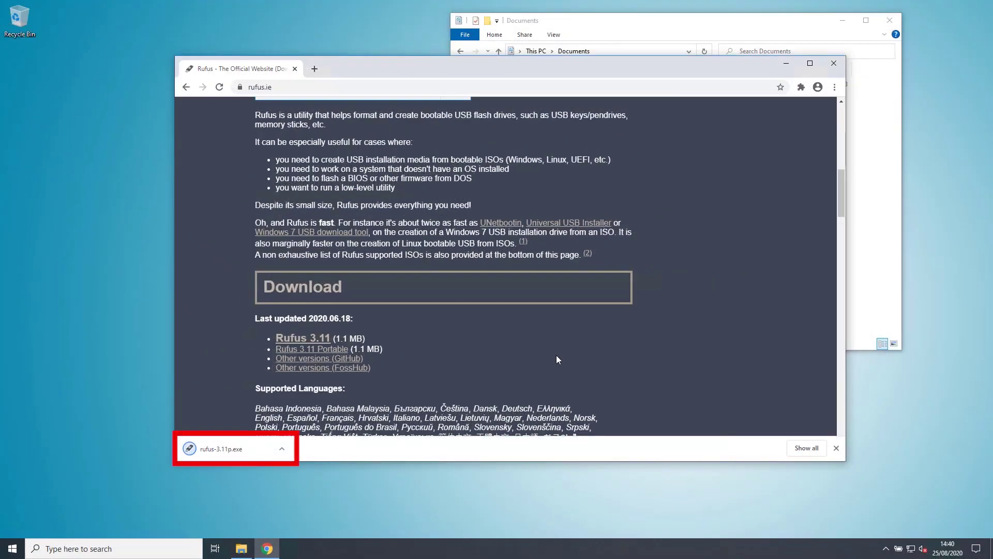
{"action": "left_click", "coordinate": [218, 448]}
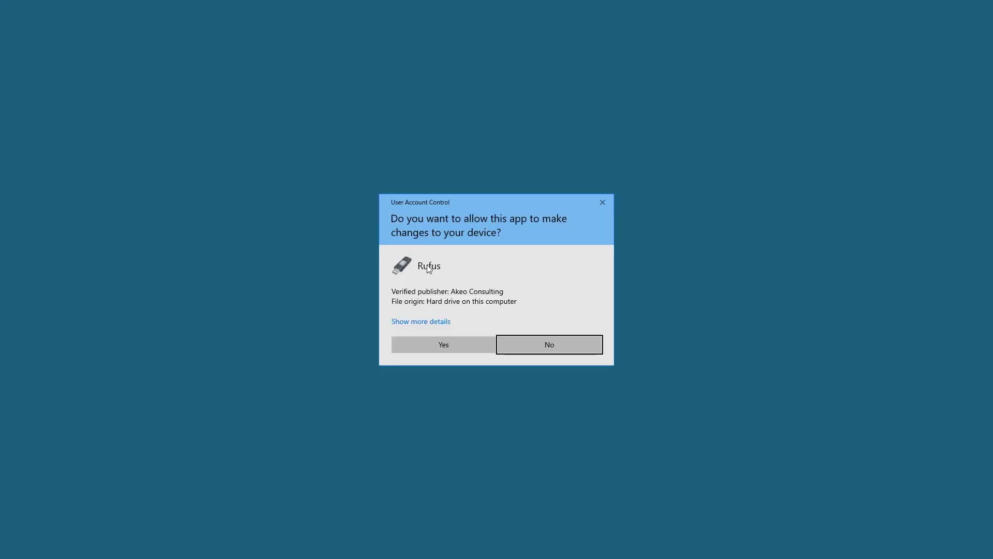
Step: Allow Rufus to run as administrator and dismiss both AVG external drive notifications
{"action": "left_click", "coordinate": [438, 347]}
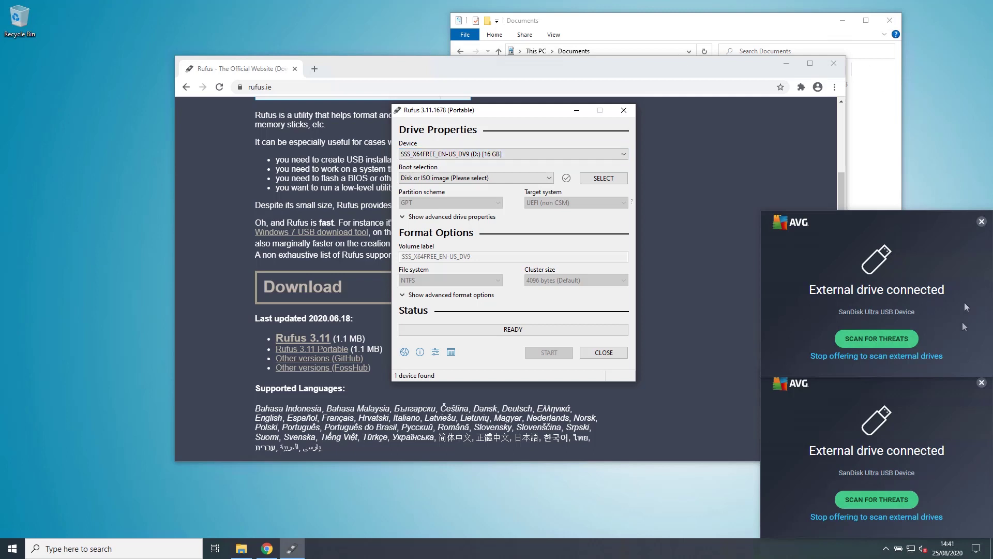
{"action": "left_click", "coordinate": [981, 222]}
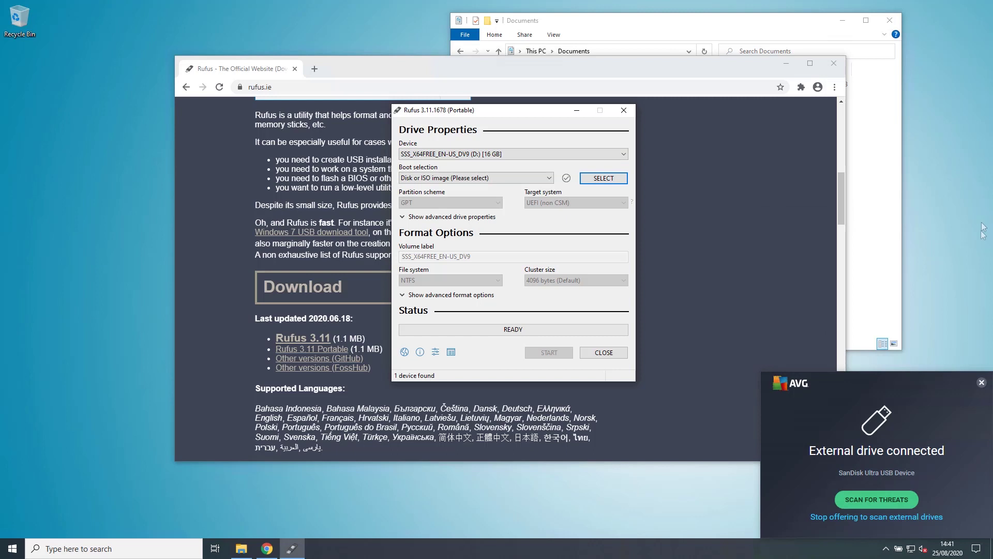
{"action": "left_click", "coordinate": [981, 382]}
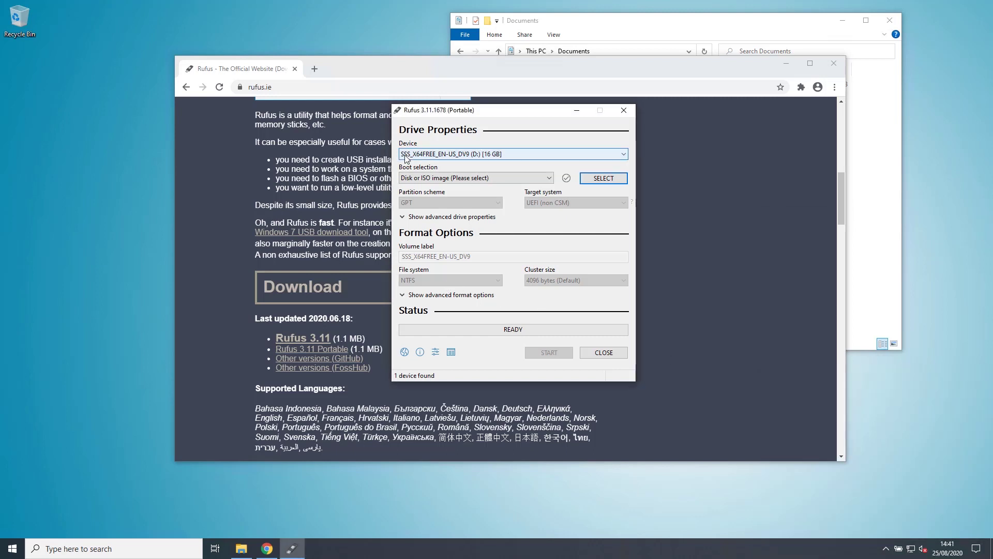
Step: Keep the 16 GB USB drive as the device and browse Documents for a boot image
{"action": "left_click", "coordinate": [514, 154]}
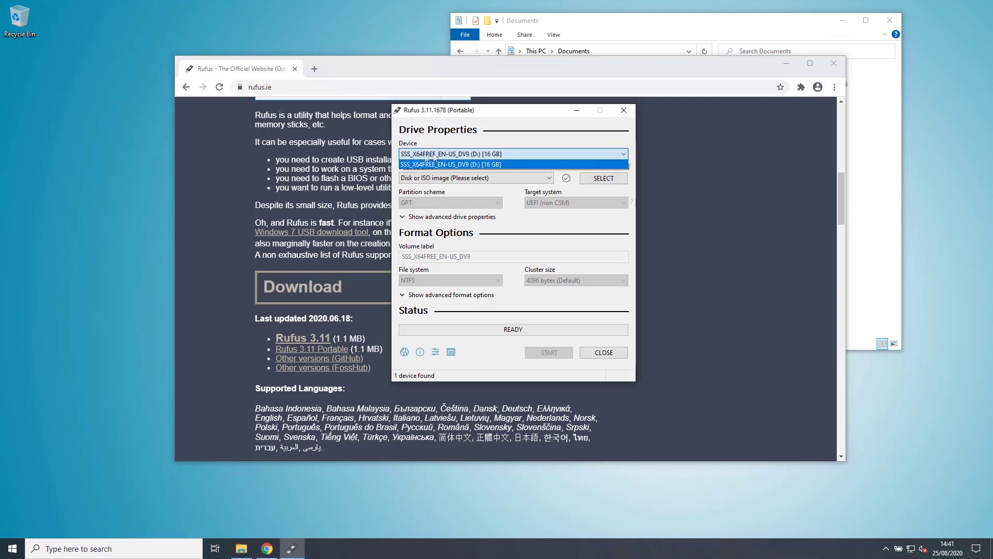
{"action": "left_click", "coordinate": [514, 153]}
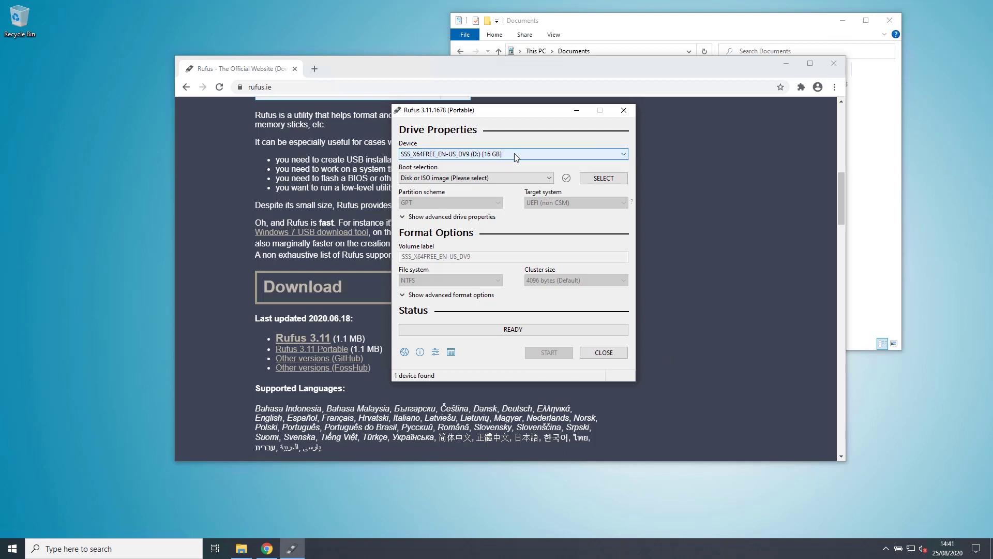
{"action": "left_click", "coordinate": [609, 179]}
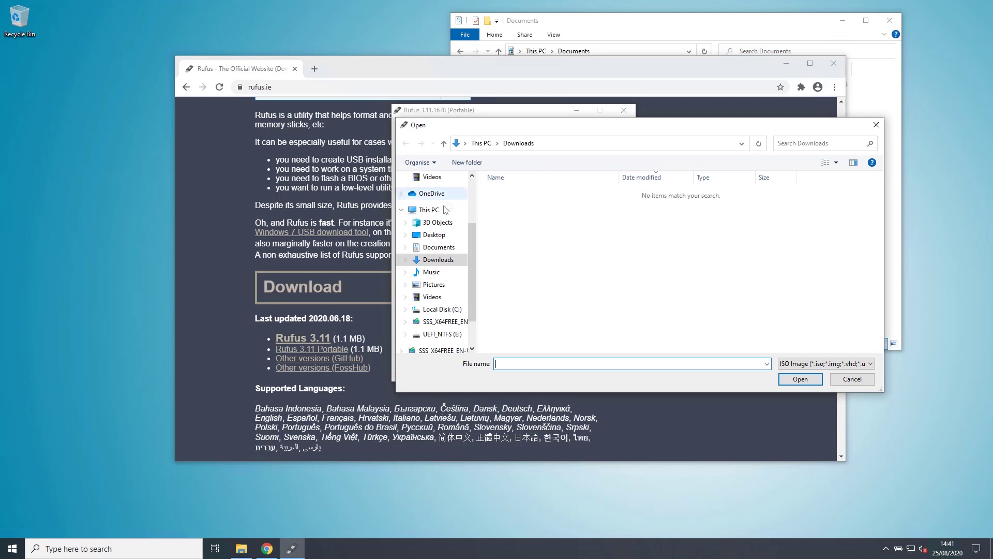
{"action": "left_click", "coordinate": [439, 247]}
Step: Load Win10Pro.iso, write it to the 16 GB USB drive confirming the erase, then close Rufus
{"action": "left_click", "coordinate": [510, 195]}
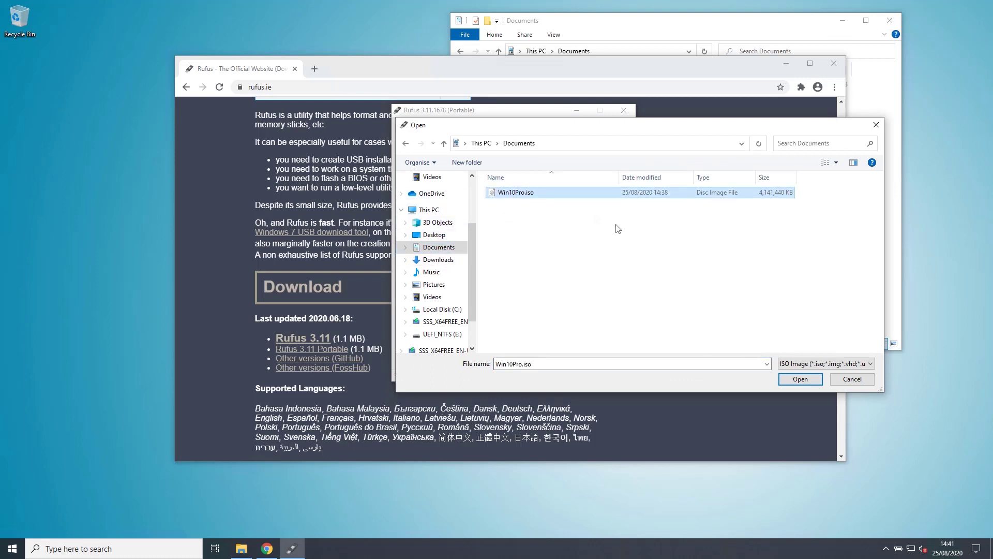
{"action": "left_click", "coordinate": [801, 379]}
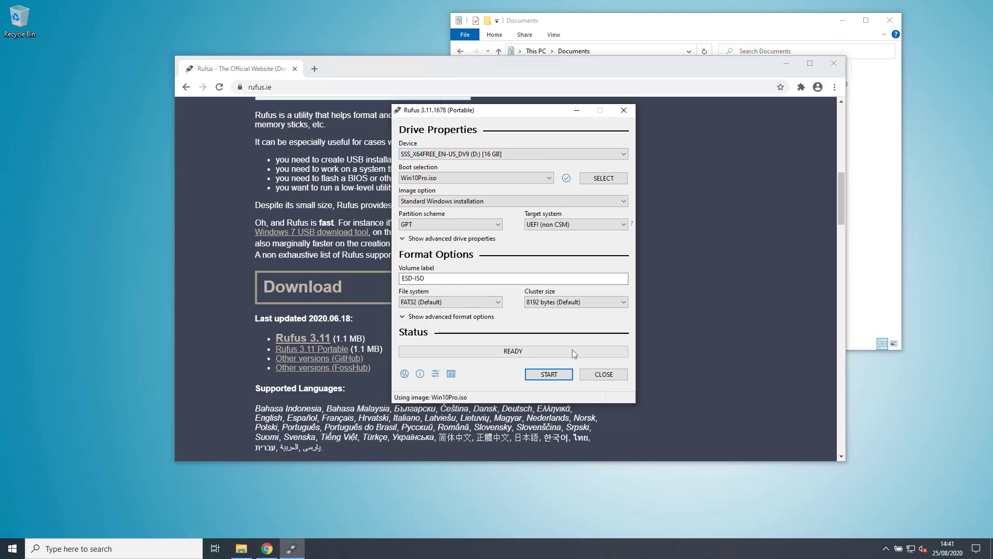
{"action": "left_click", "coordinate": [550, 375]}
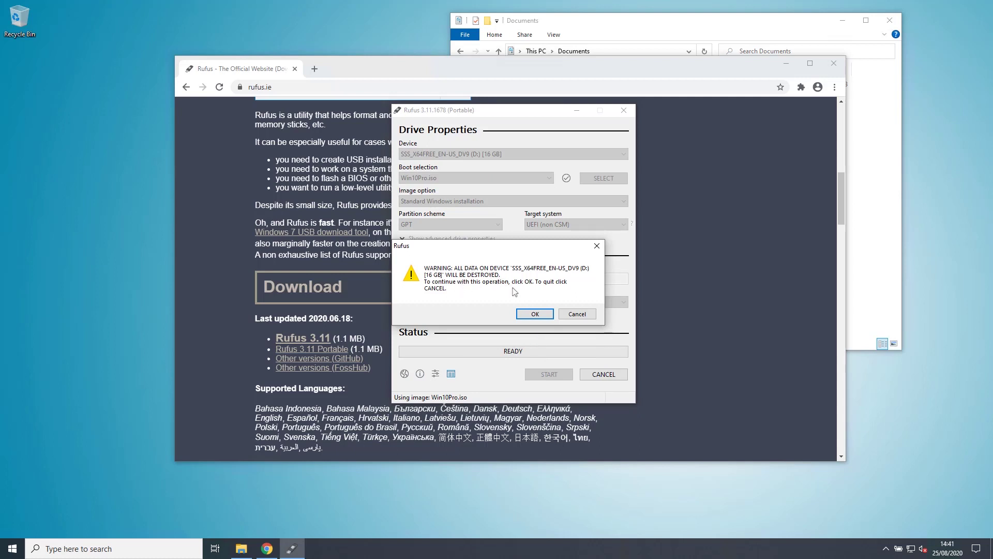
{"action": "left_click", "coordinate": [543, 315]}
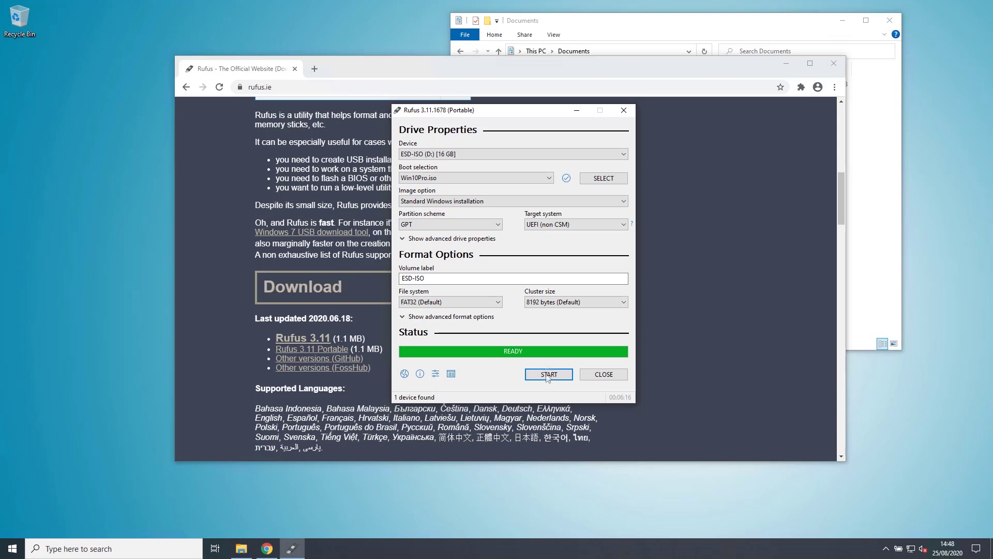
{"action": "left_click", "coordinate": [602, 374]}
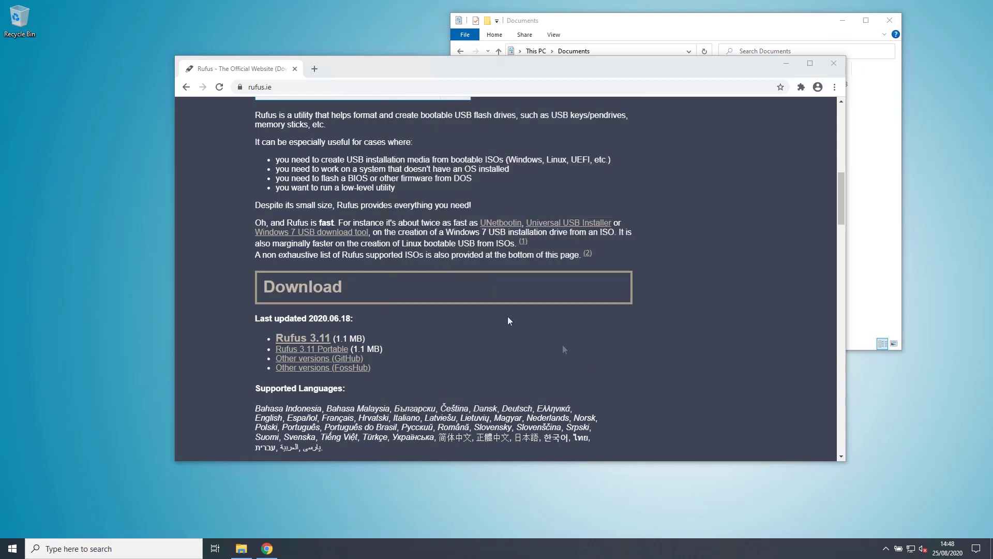
Step: Close Chrome and view the ESD-ISO (D:) drive's boot, efi, sources, support folders and setup files
{"action": "left_click", "coordinate": [834, 64]}
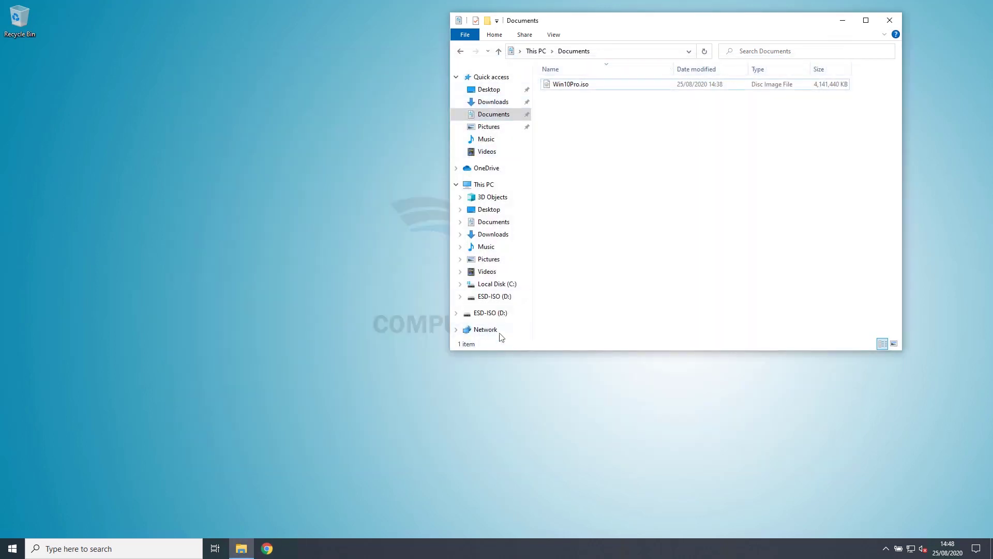
{"action": "left_click", "coordinate": [489, 313]}
{"action": "left_click_drag", "start_coordinate": [649, 217], "coordinate": [561, 75]}
{"action": "left_click", "coordinate": [694, 300]}
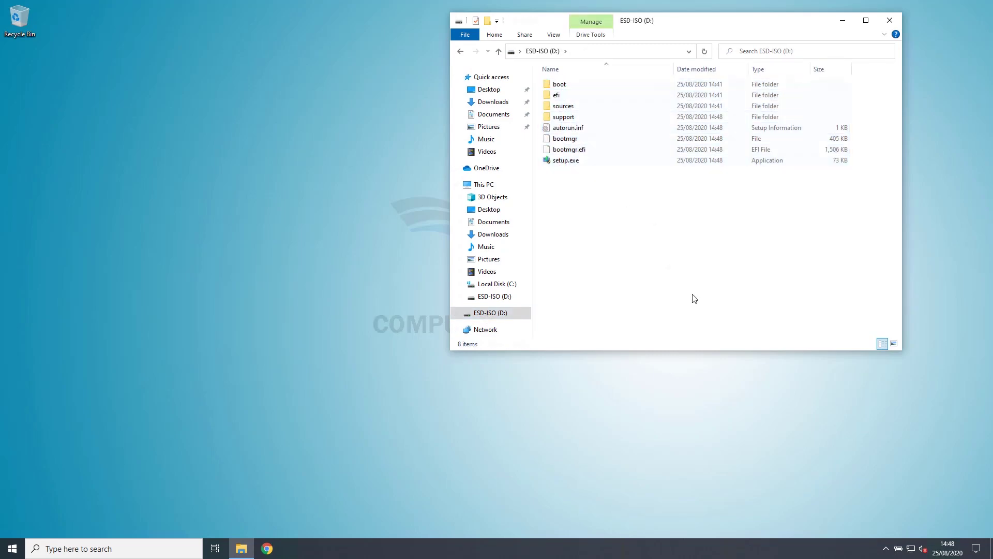